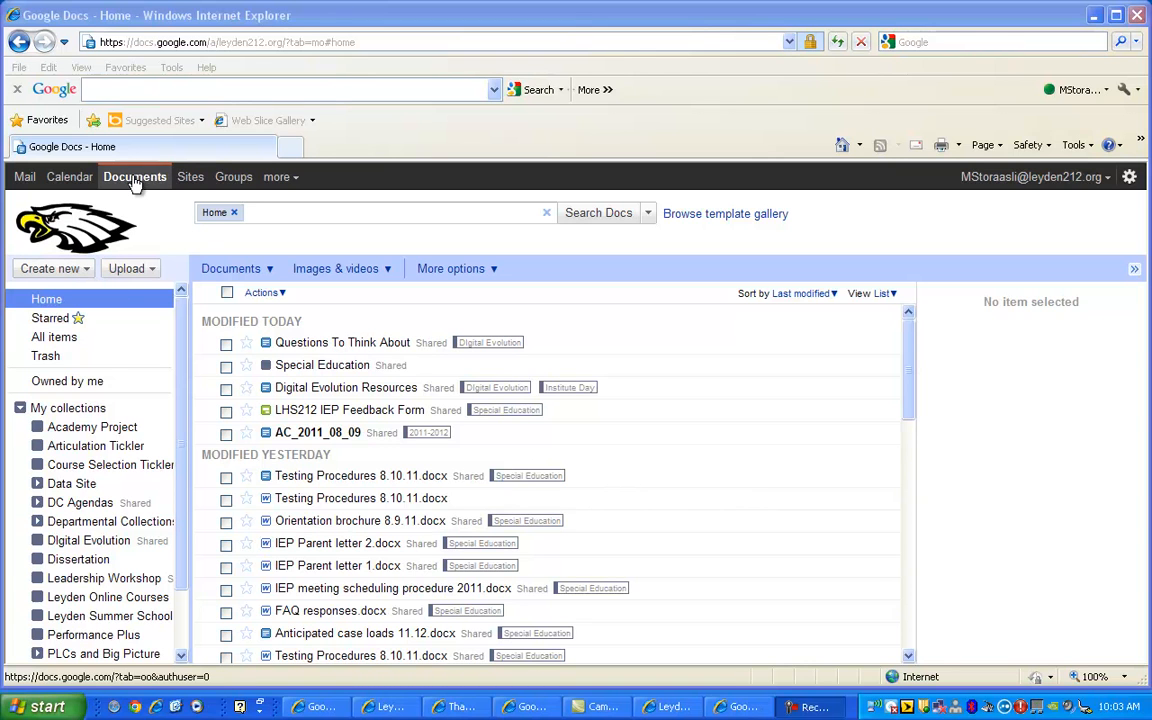
Step: Bring the browser into focus and open the Create new menu of item types
{"action": "left_click", "coordinate": [25, 180]}
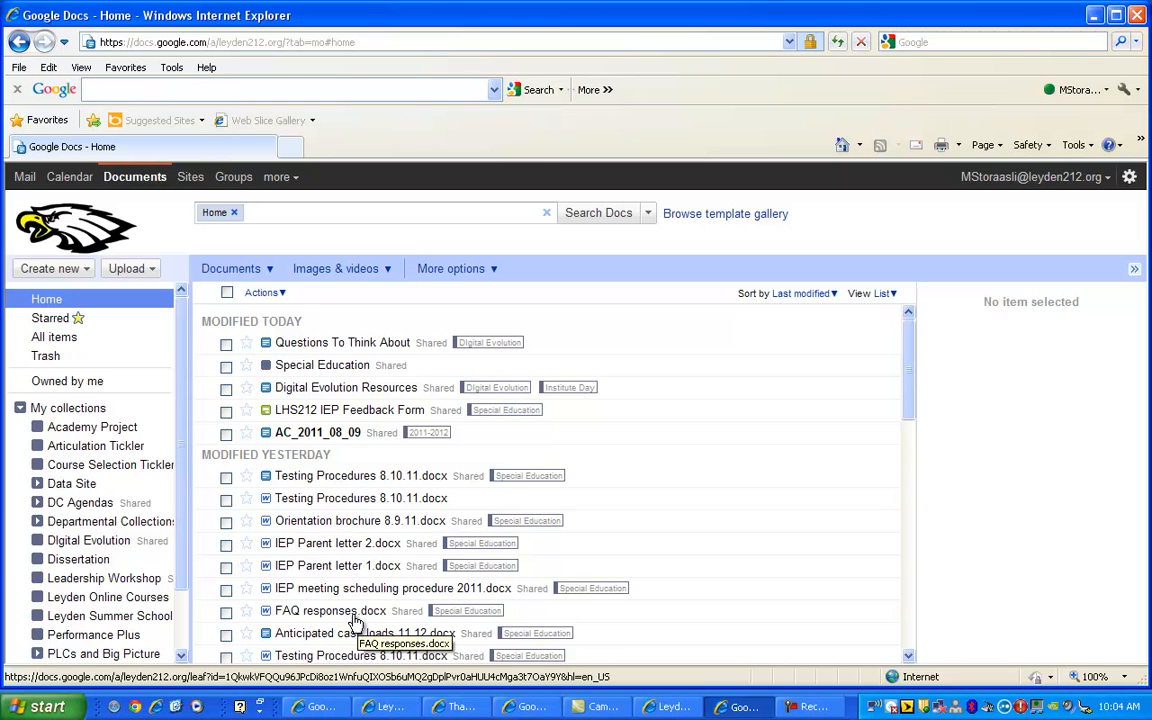
{"action": "left_click", "coordinate": [78, 268]}
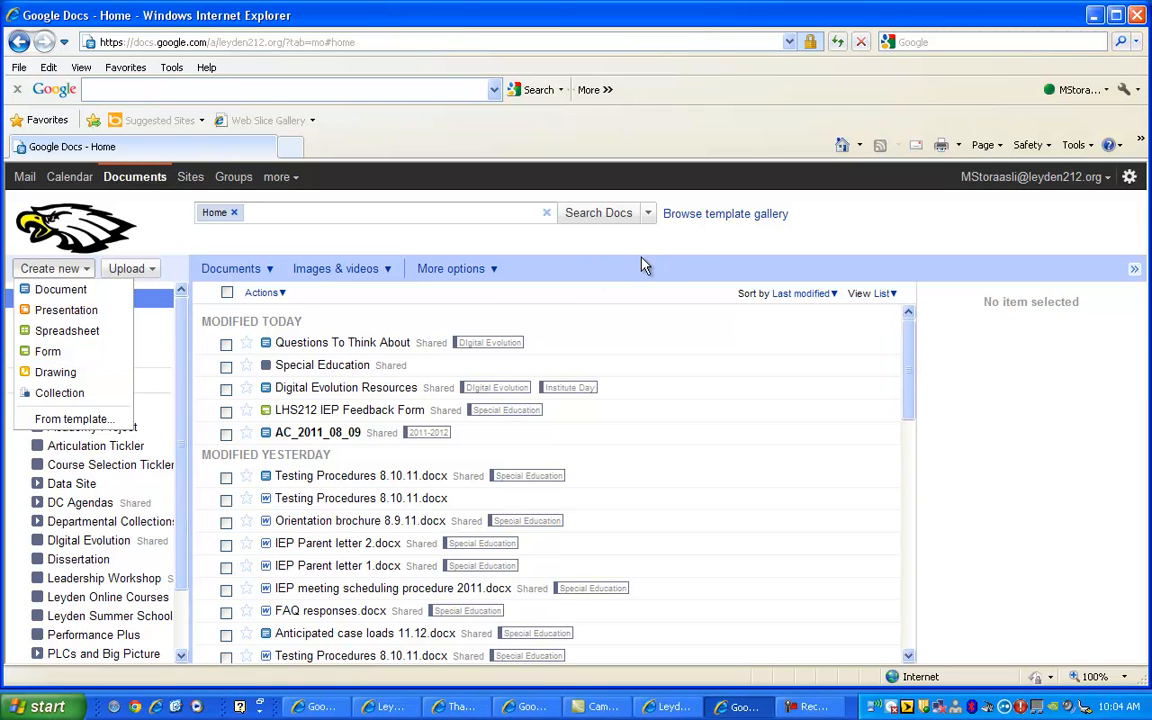
Step: Browse the template gallery's used, personal and Leyden High Schools templates to find LHS212 IEP Feedback Form
{"action": "left_click", "coordinate": [685, 215]}
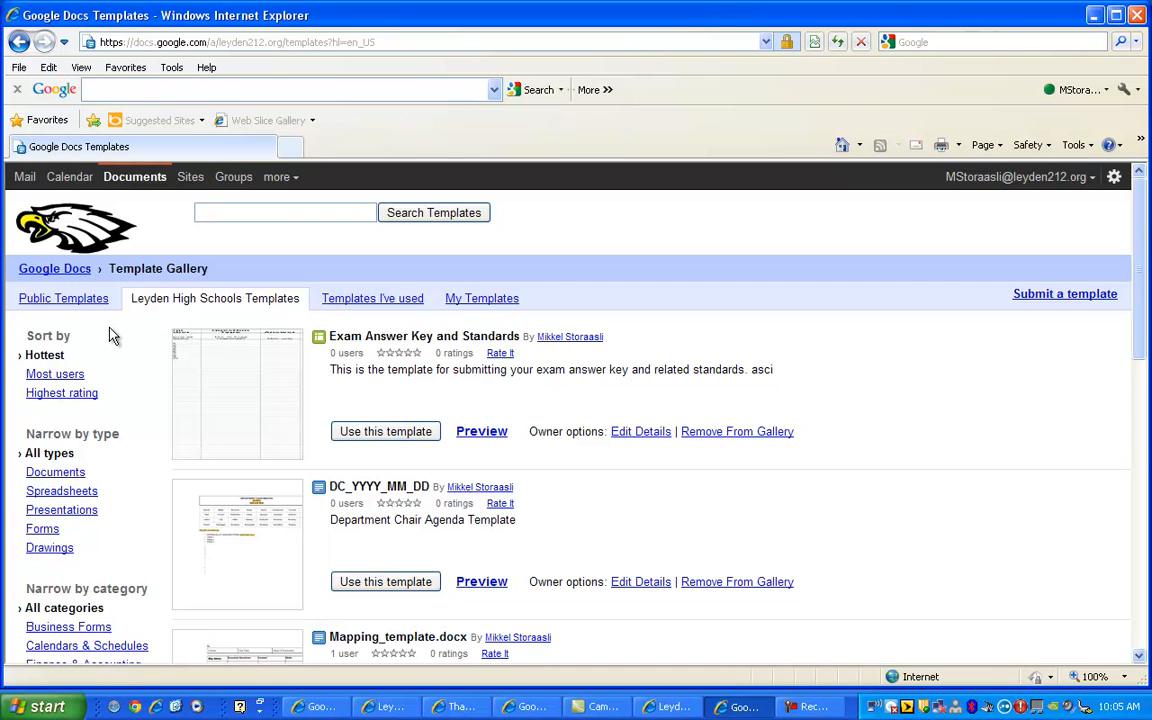
{"action": "left_click", "coordinate": [360, 304]}
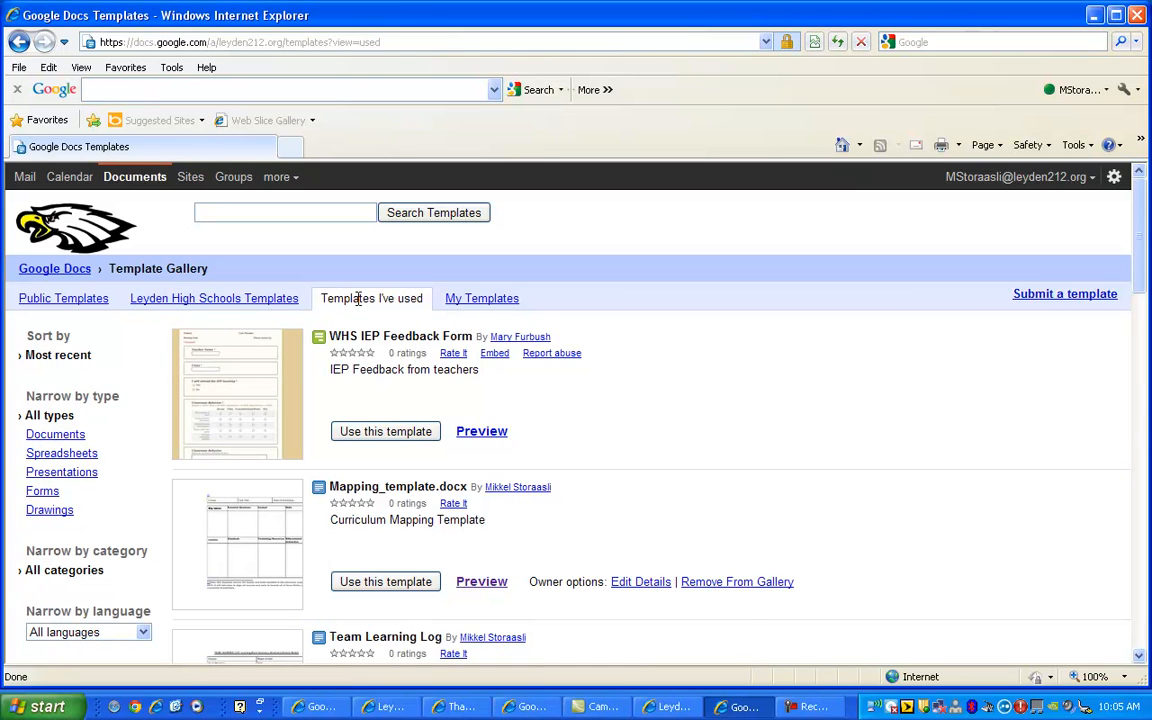
{"action": "left_click", "coordinate": [455, 302]}
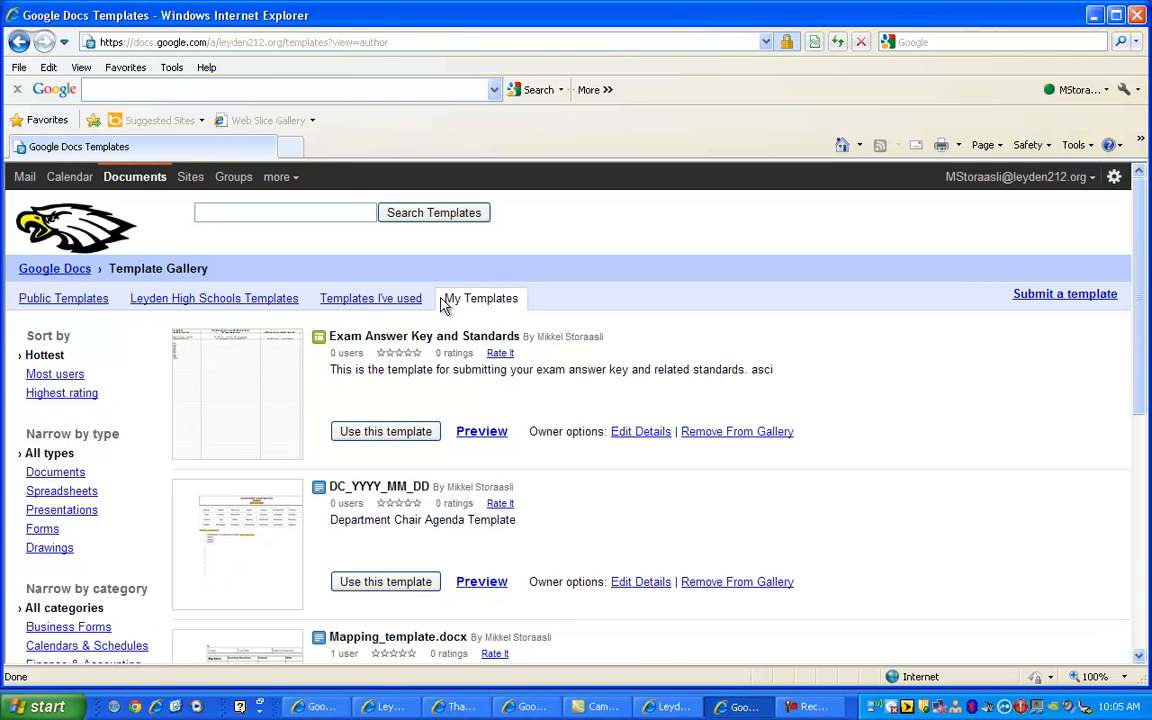
{"action": "left_click", "coordinate": [277, 306]}
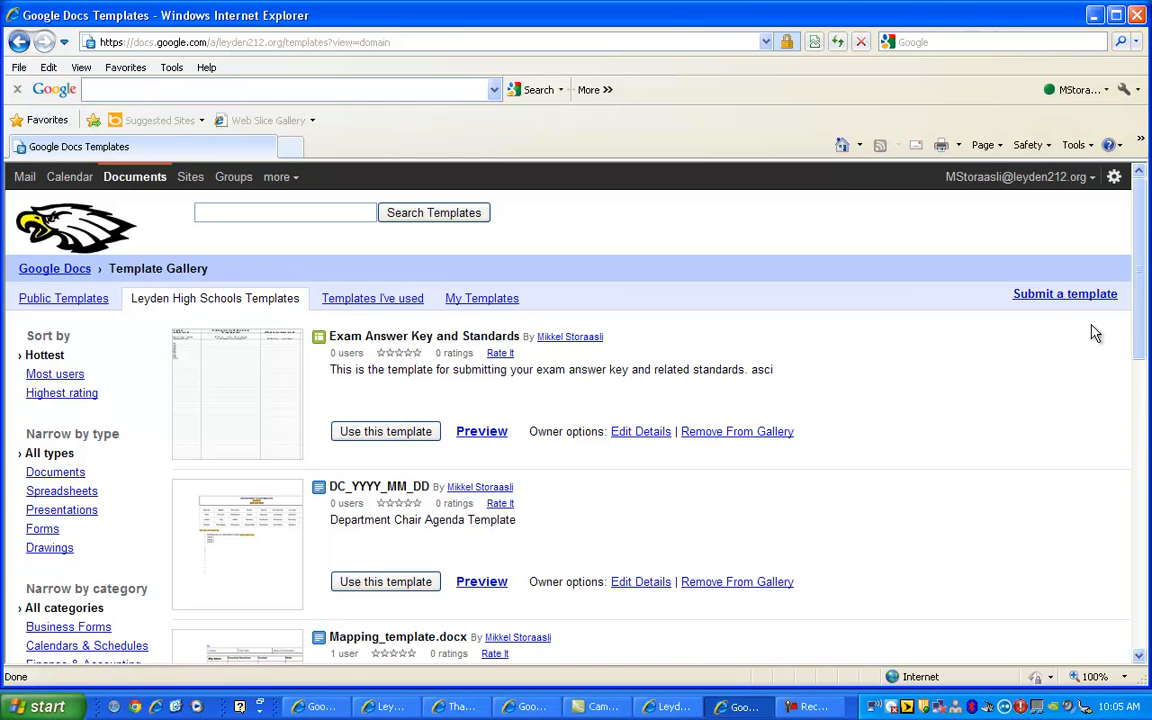
{"action": "left_click_drag", "start_coordinate": [1138, 331], "coordinate": [1142, 645]}
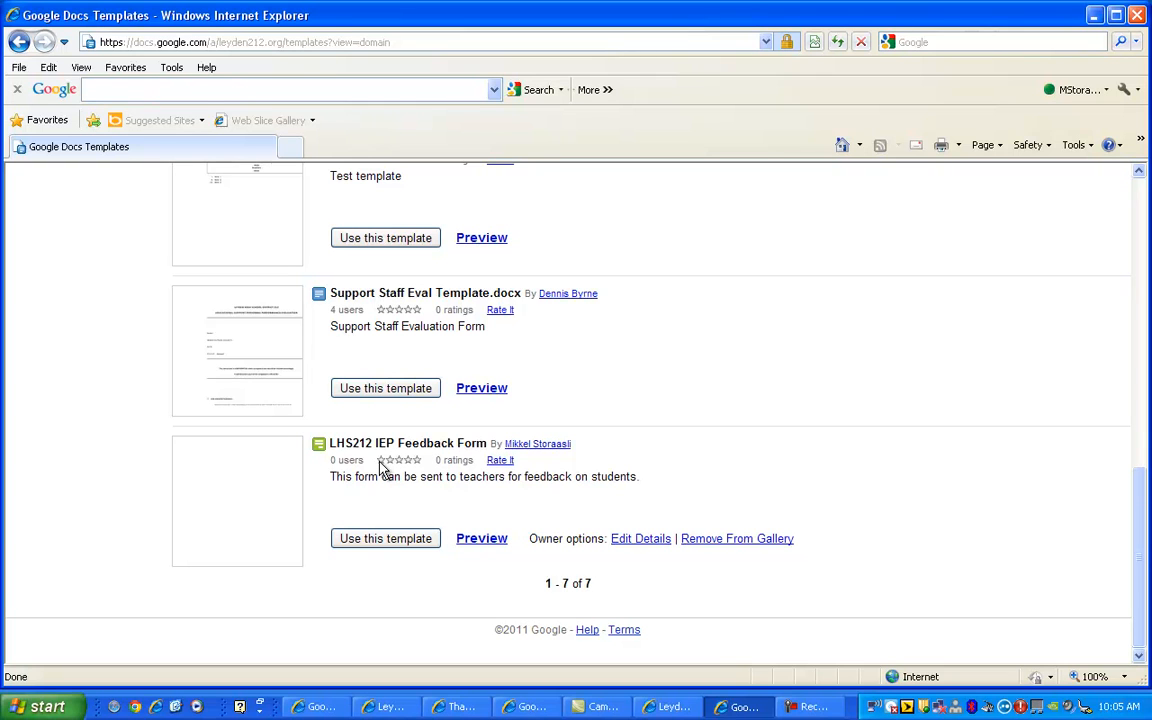
Step: Create a new form from the LHS212 IEP Feedback Form template
{"action": "left_click", "coordinate": [361, 541]}
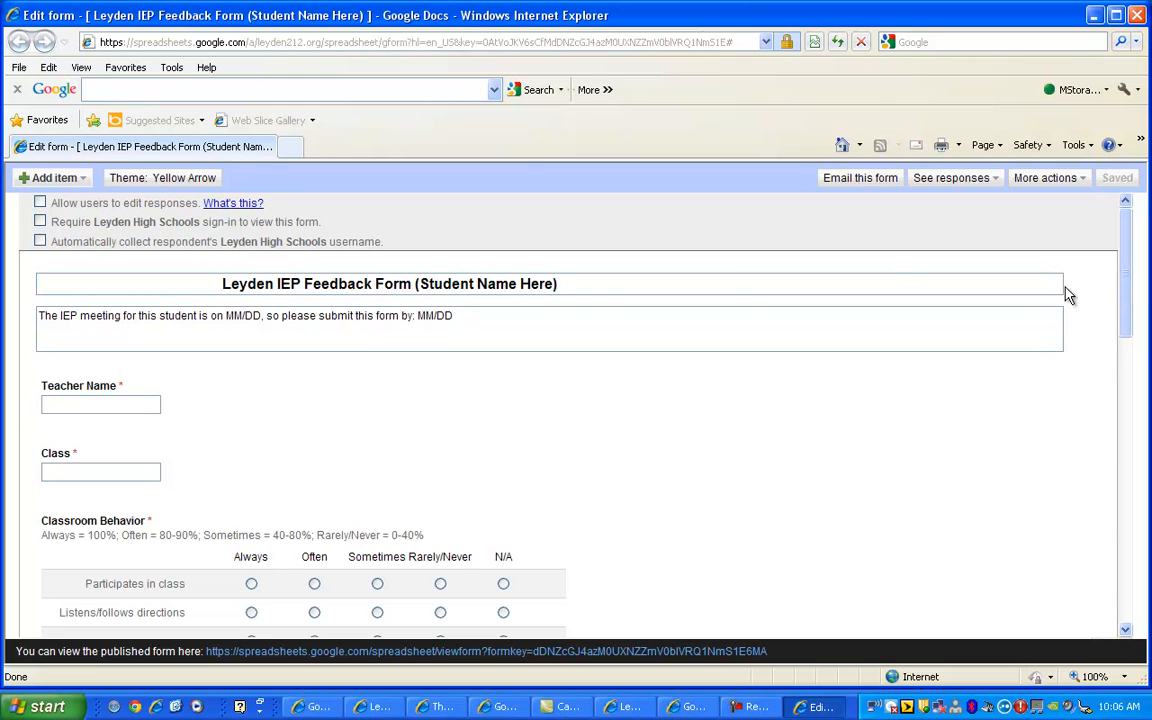
{"action": "left_click_drag", "start_coordinate": [1119, 299], "coordinate": [1121, 313]}
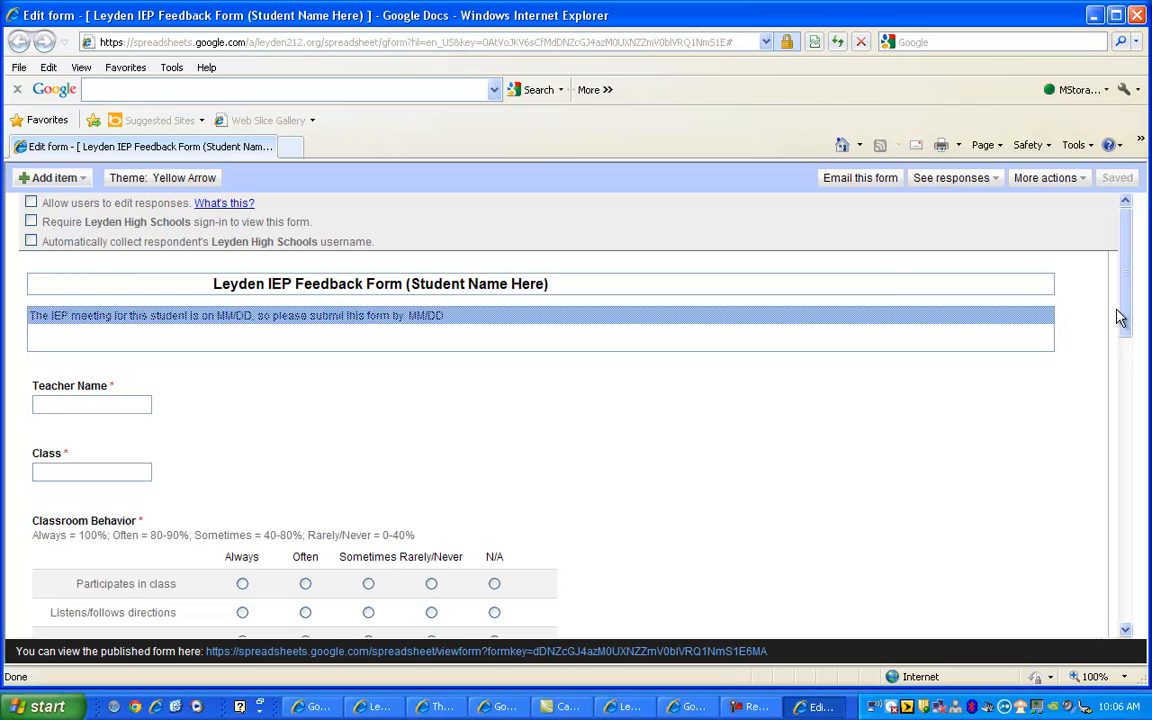
{"action": "left_click", "coordinate": [1127, 632]}
{"action": "left_click", "coordinate": [1127, 632]}
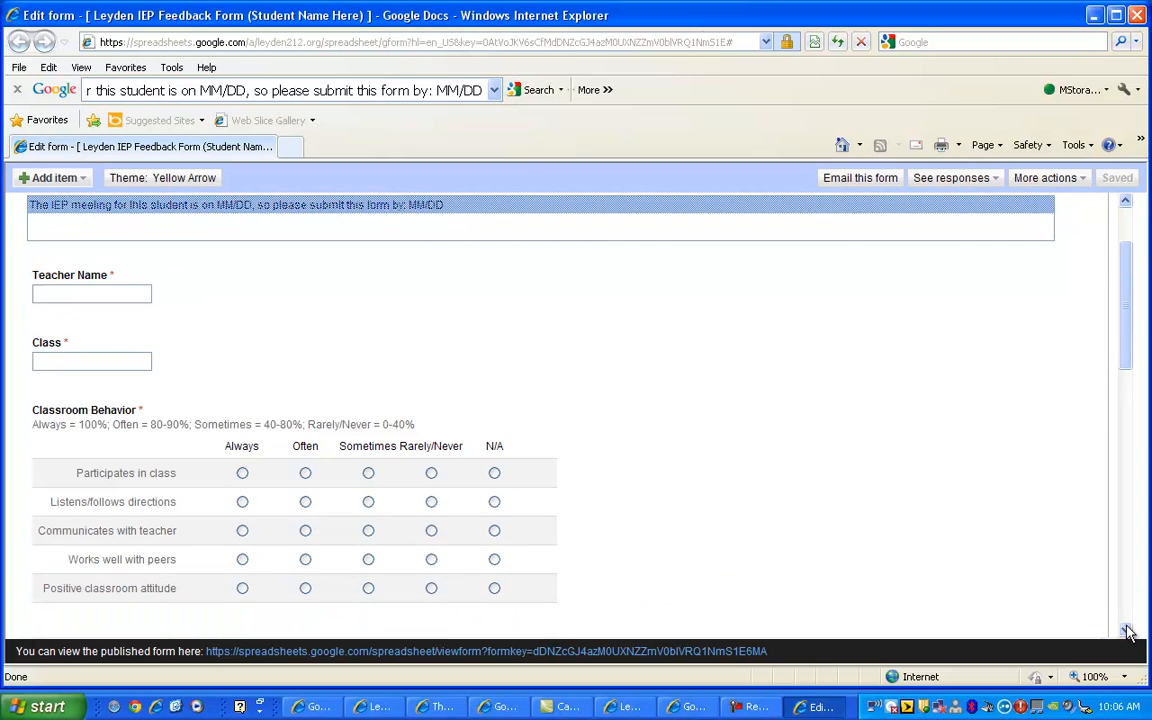
{"action": "left_click", "coordinate": [1127, 632]}
{"action": "left_click", "coordinate": [1127, 632]}
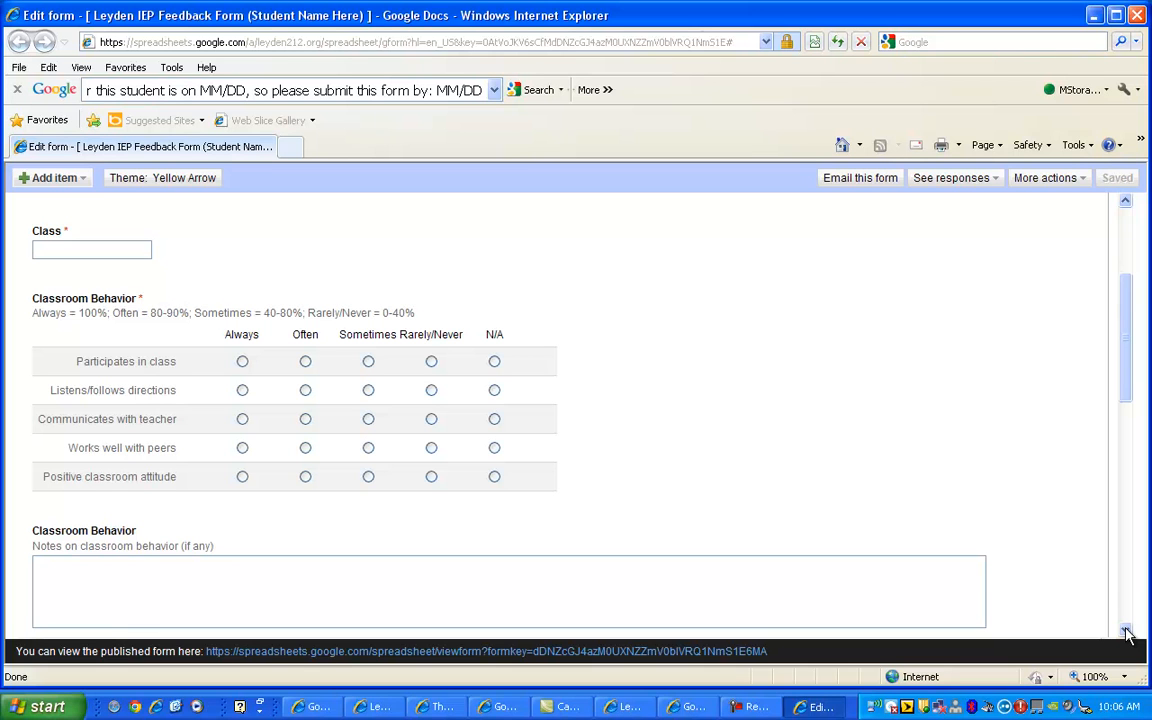
{"action": "scroll", "coordinate": [1126, 633], "scroll_direction": "down", "scroll_amount": 6}
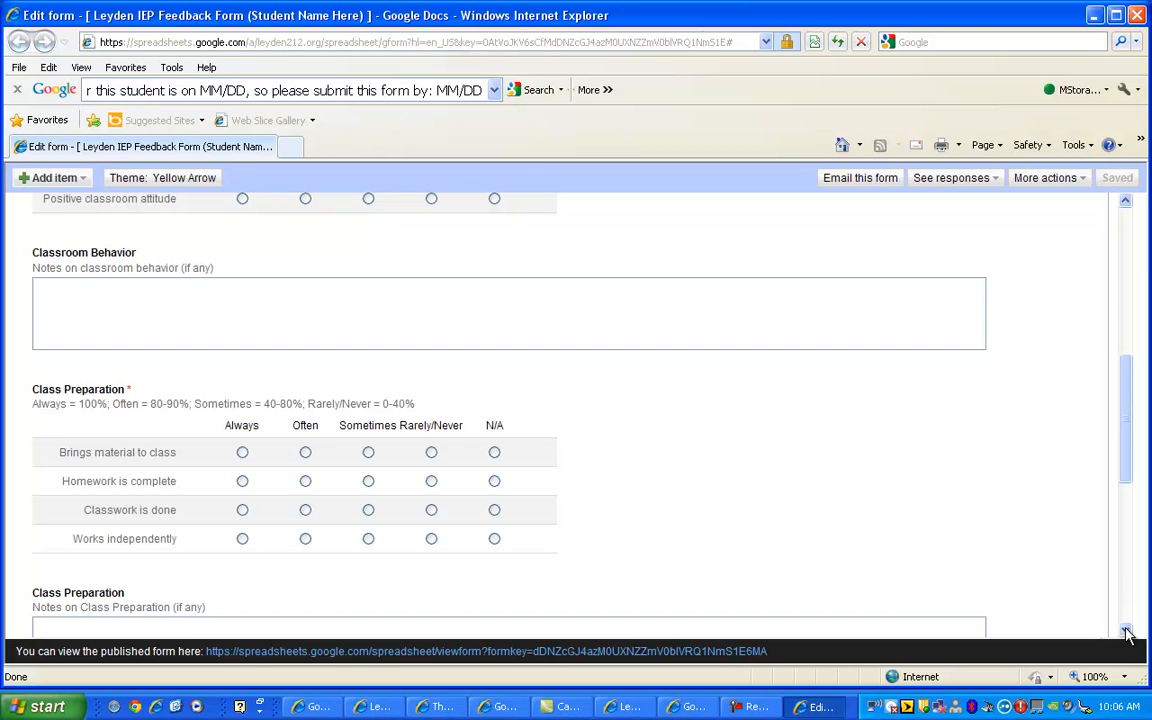
{"action": "scroll", "coordinate": [1126, 632], "scroll_direction": "down", "scroll_amount": 3}
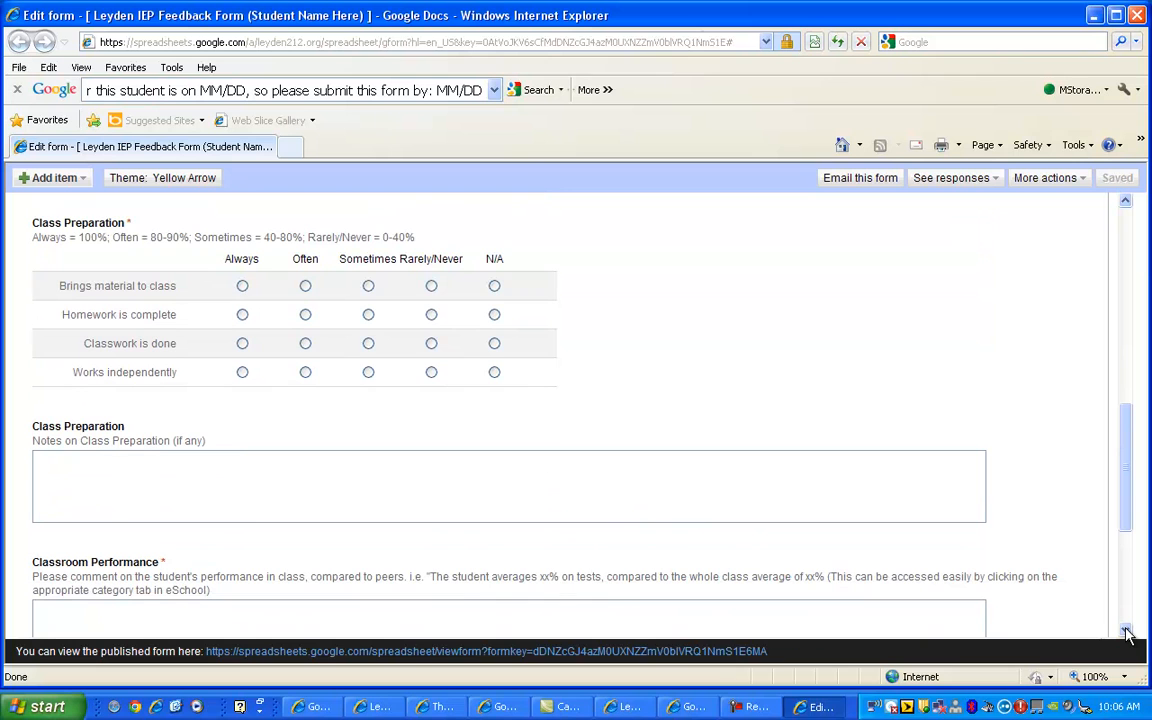
{"action": "scroll", "coordinate": [1126, 632], "scroll_direction": "down", "scroll_amount": 4}
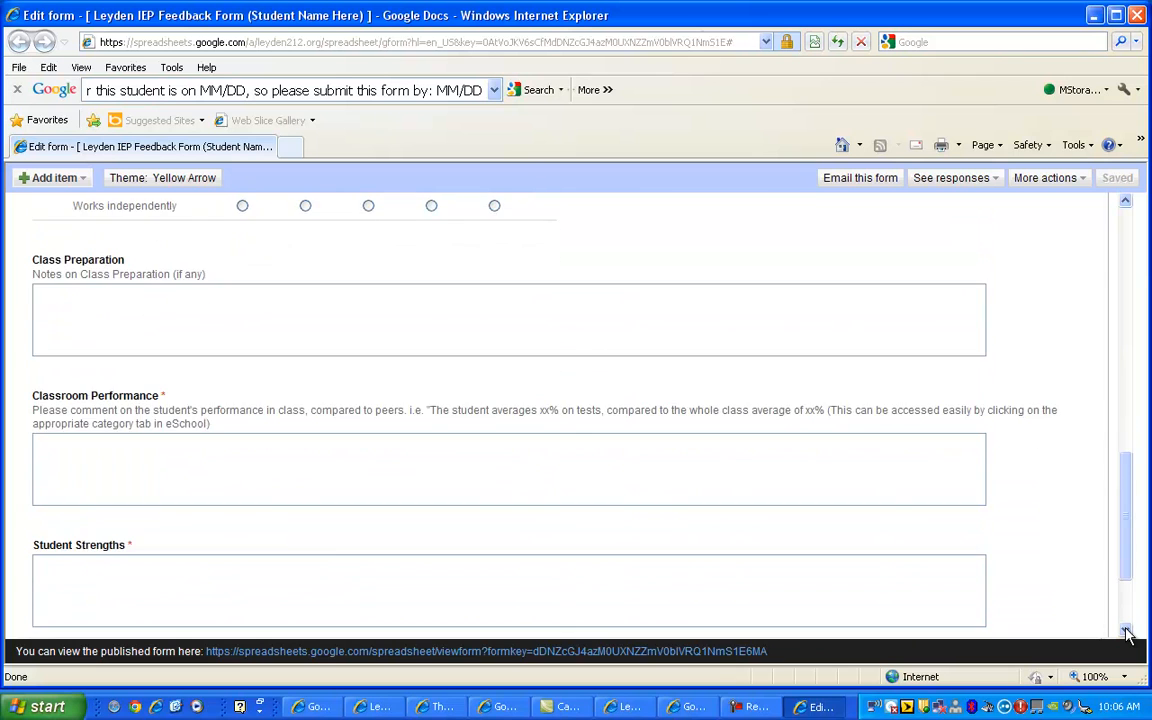
{"action": "left_click", "coordinate": [1126, 632]}
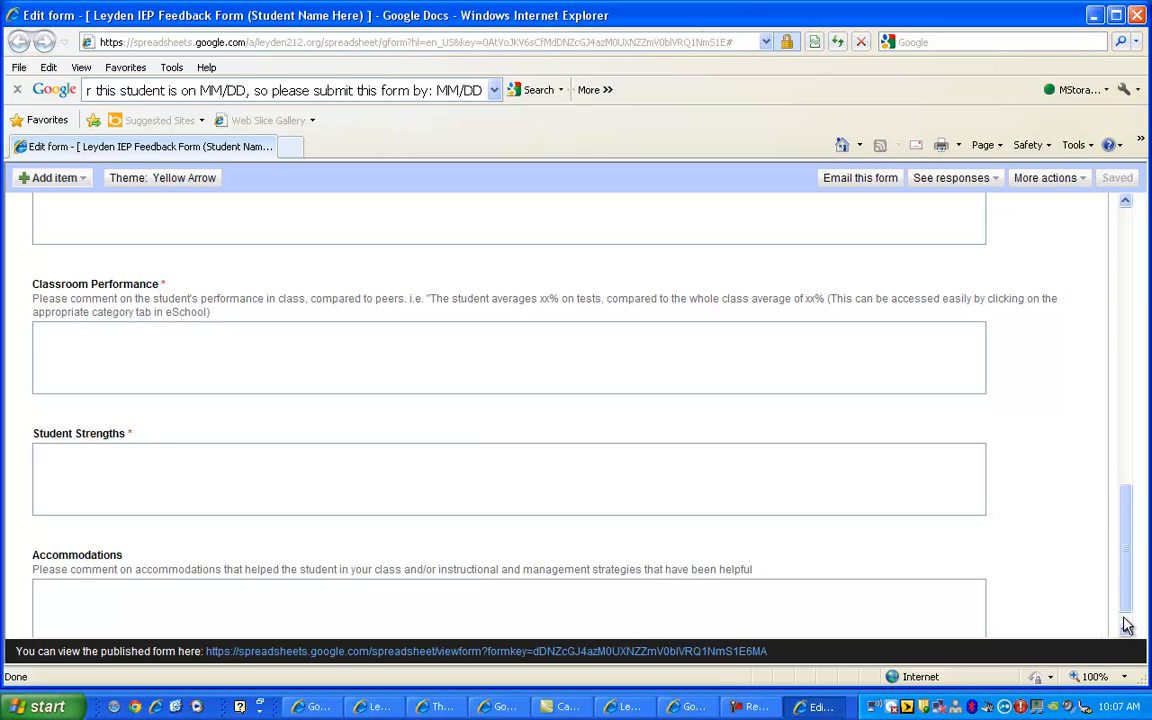
{"action": "left_click", "coordinate": [1126, 631]}
Step: Replace 'Student Name Here' in the form title with the student's name
{"action": "left_click_drag", "start_coordinate": [1126, 605], "coordinate": [1126, 310]}
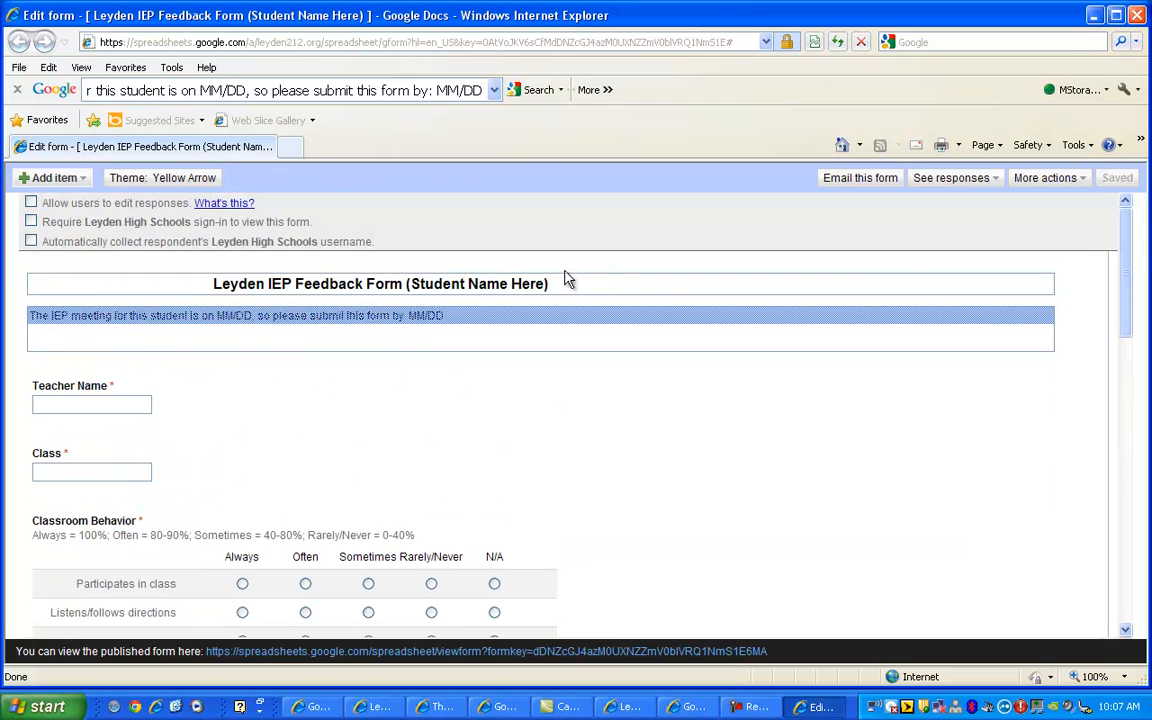
{"action": "left_click_drag", "start_coordinate": [544, 284], "coordinate": [410, 285]}
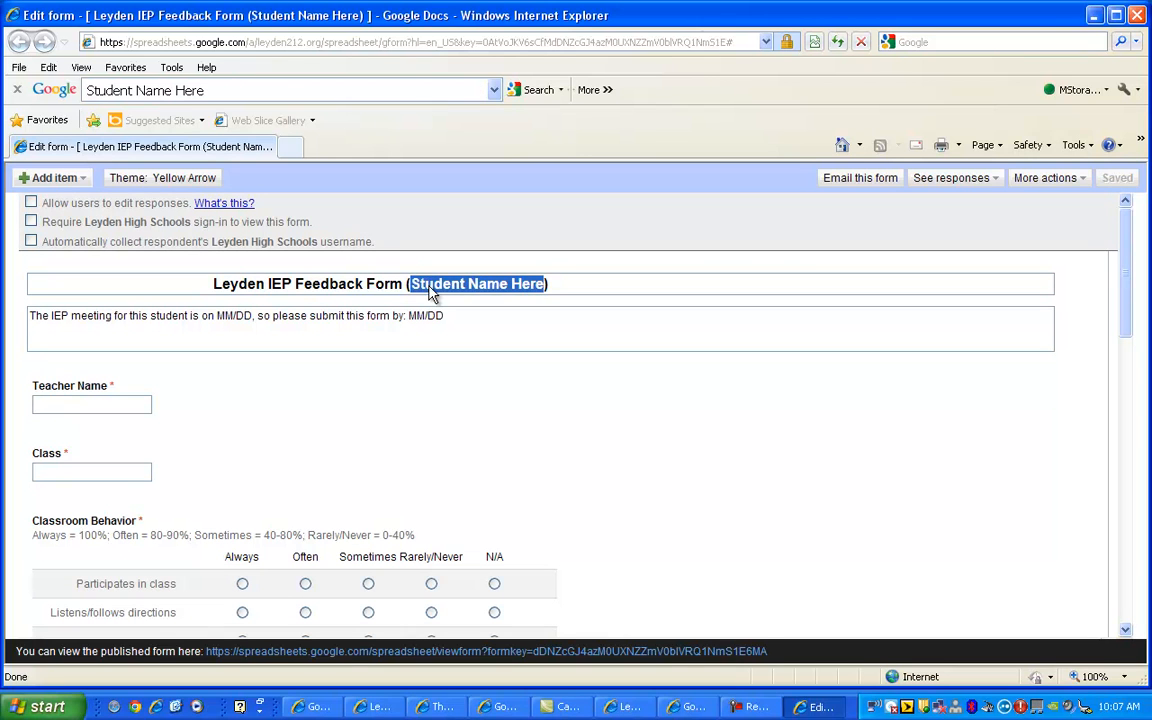
{"action": "type", "text": "John Smi"}
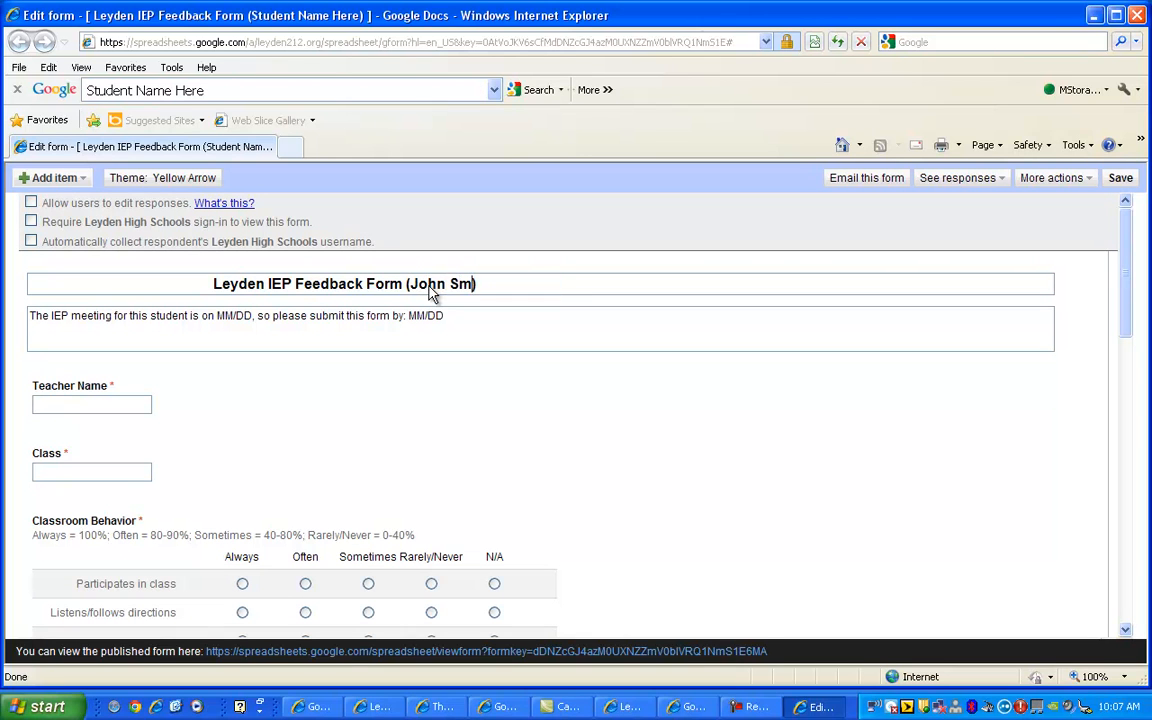
{"action": "type", "text": "th"}
Step: Fill the description dates: meeting on 11/03 and submit-by 10/31
{"action": "left_click", "coordinate": [232, 316]}
{"action": "double_click", "coordinate": [232, 316]}
{"action": "type", "text": "11"}
{"action": "double_click", "coordinate": [243, 316]}
{"action": "type", "text": "03"}
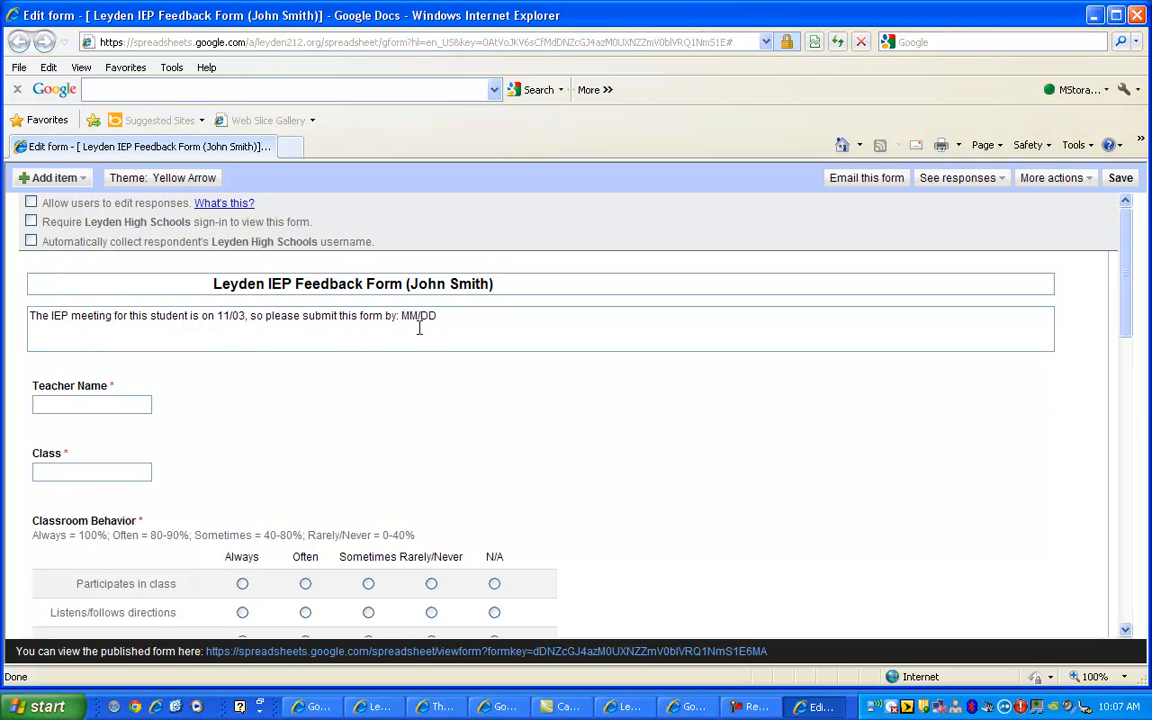
{"action": "key", "text": "BackSpace"}
{"action": "key", "text": "BackSpace"}
{"action": "type", "text": "10"}
{"action": "key", "text": "BackSpace"}
{"action": "key", "text": "BackSpace"}
{"action": "type", "text": "31"}
Step: Turn on automatic Leyden High Schools username collection, save, and open the published form
{"action": "left_click", "coordinate": [31, 242]}
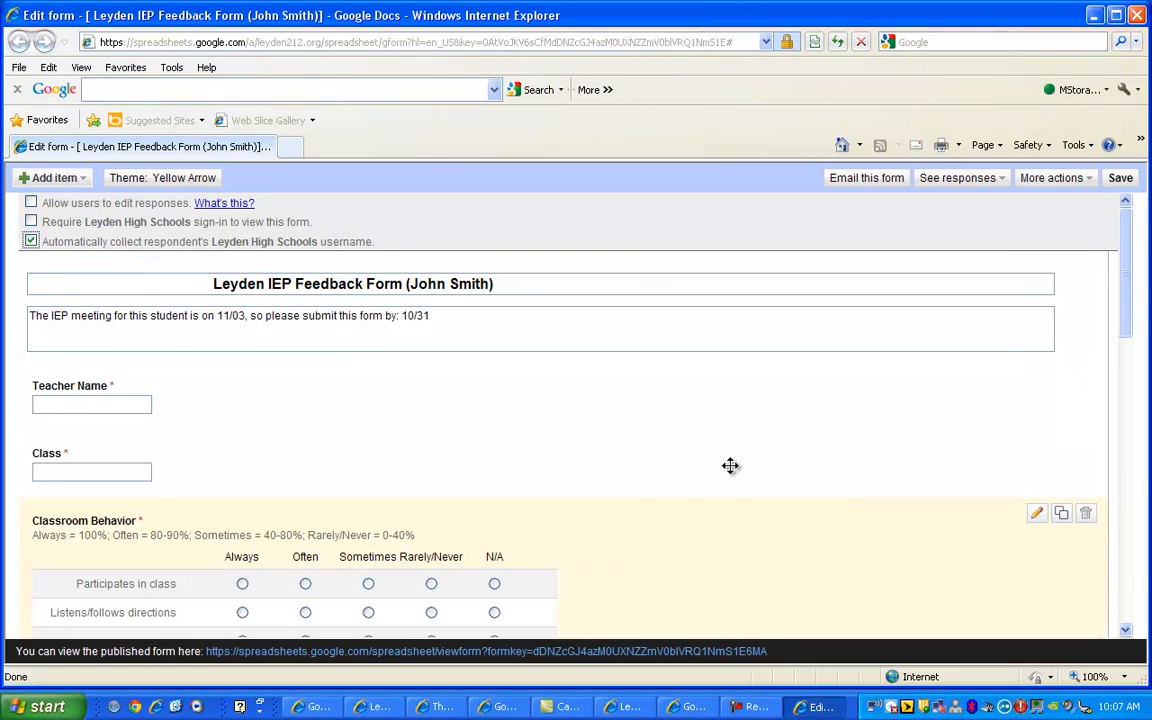
{"action": "left_click", "coordinate": [1120, 180]}
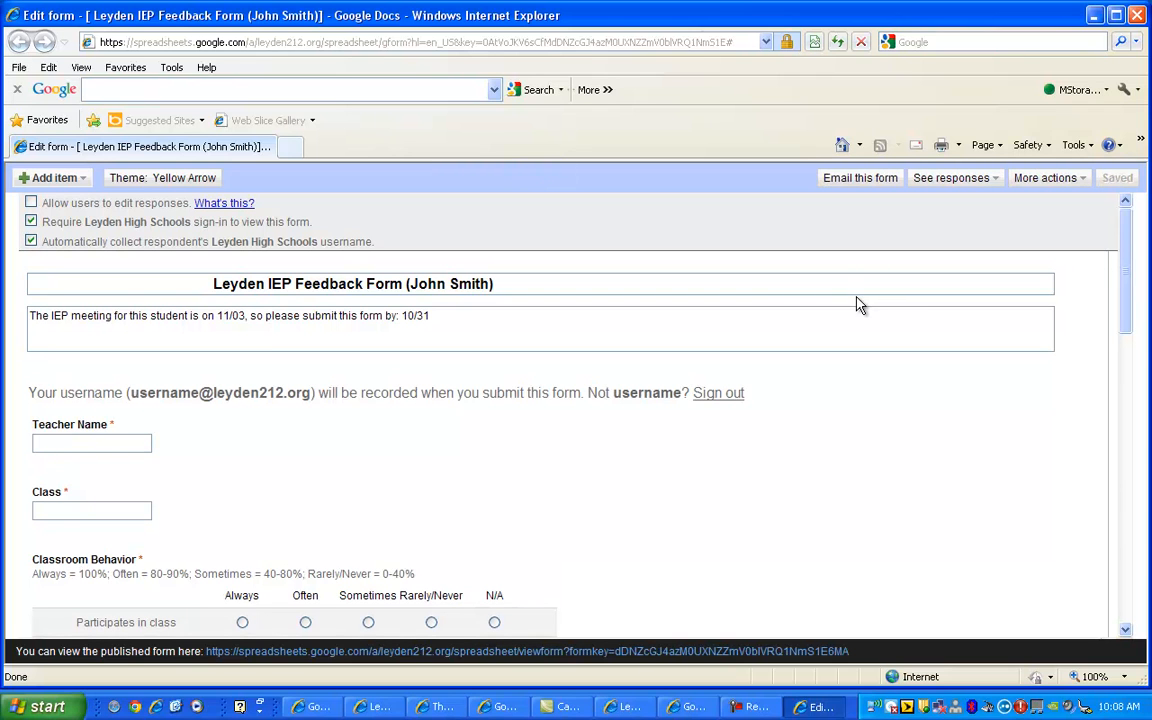
{"action": "left_click", "coordinate": [614, 656]}
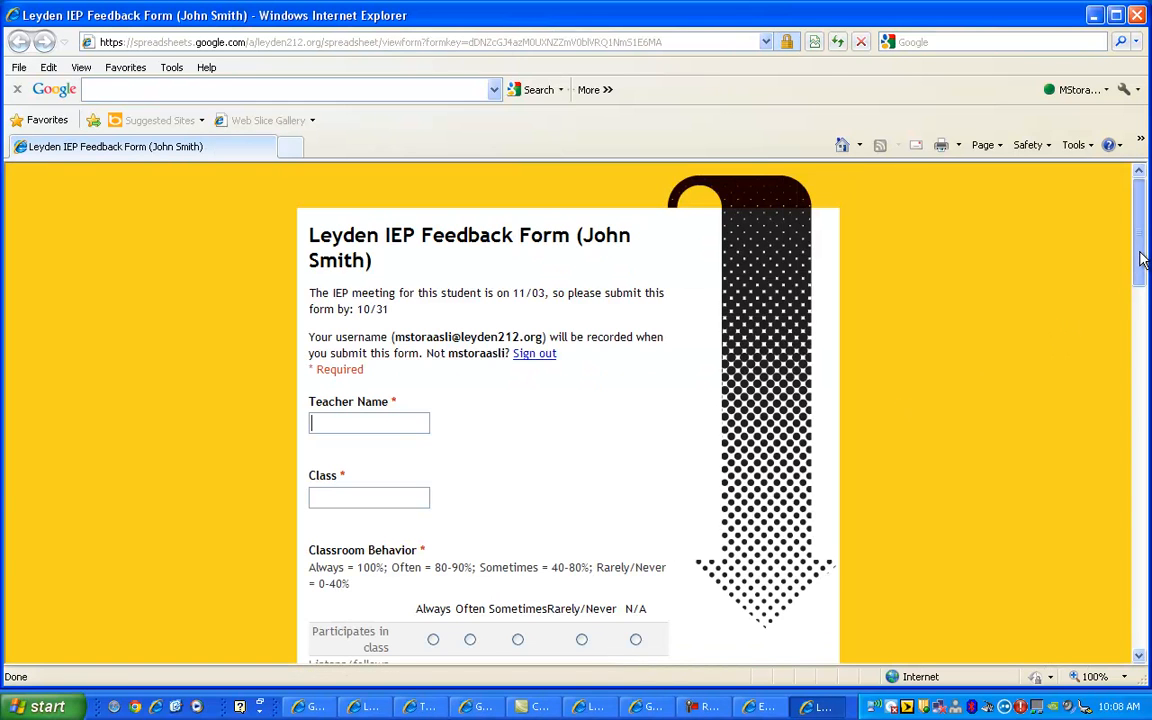
{"action": "left_click_drag", "start_coordinate": [1142, 255], "coordinate": [1142, 267]}
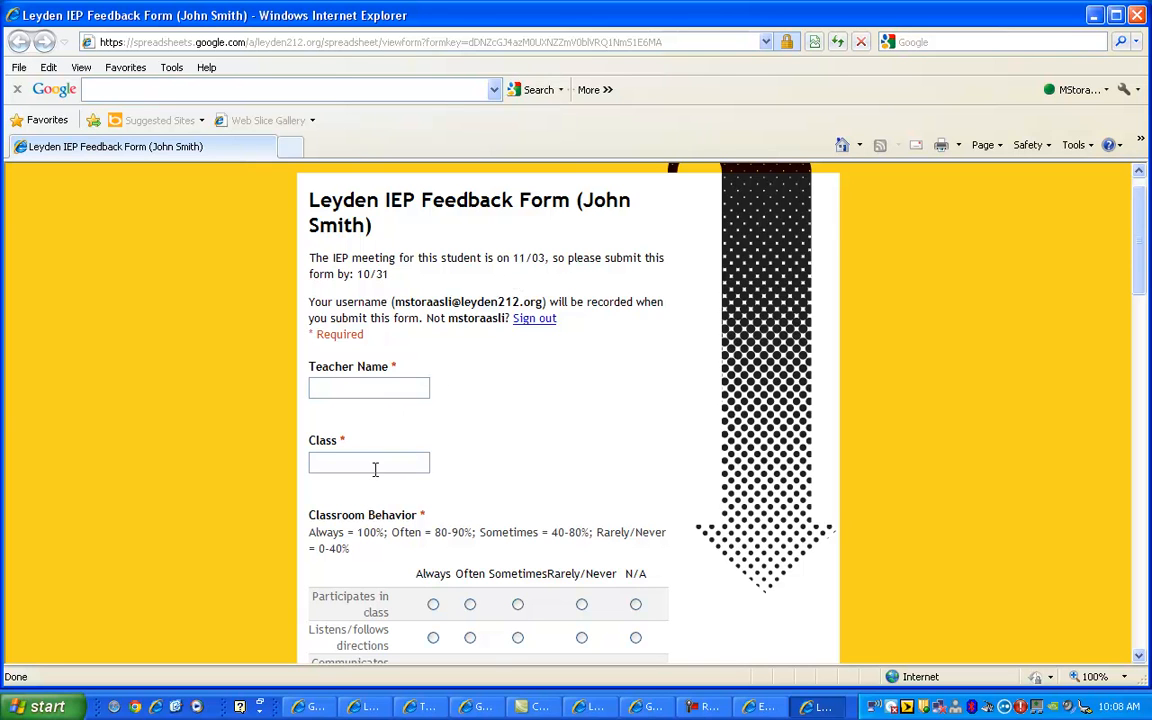
{"action": "mouse_move", "coordinate": [1135, 283]}
{"action": "left_mouse_down"}
{"action": "mouse_move", "coordinate": [1121, 643]}
{"action": "mouse_move", "coordinate": [1124, 268]}
{"action": "left_mouse_up"}
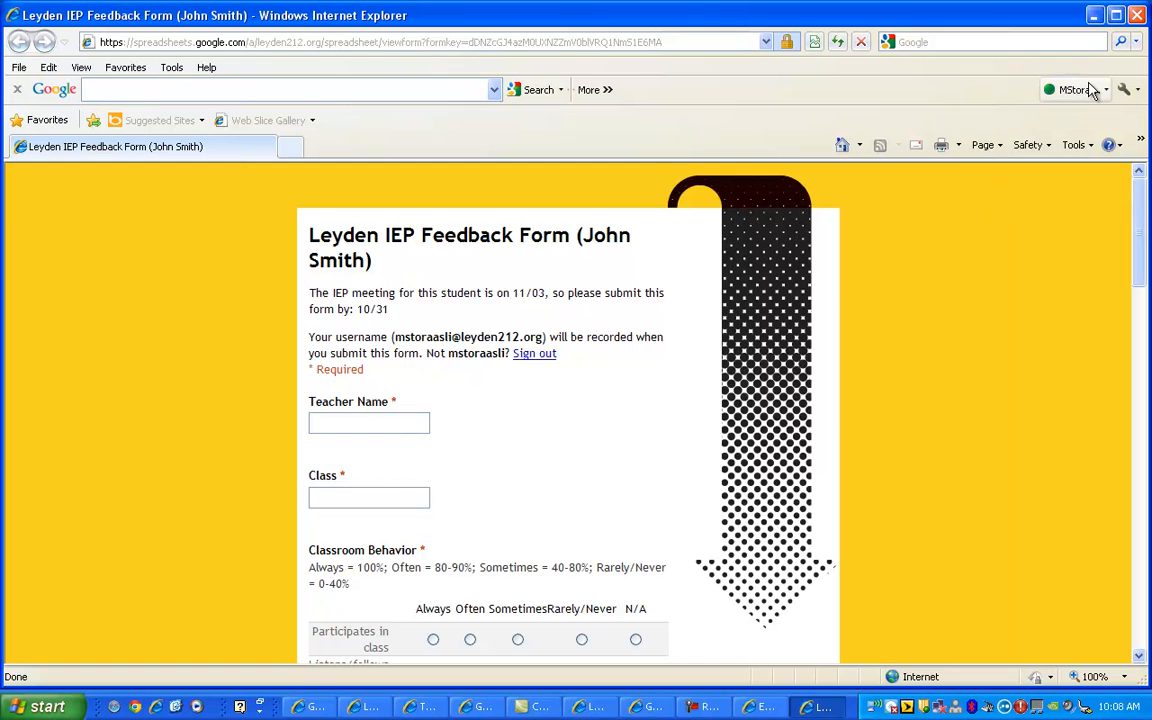
{"action": "left_click", "coordinate": [1138, 16]}
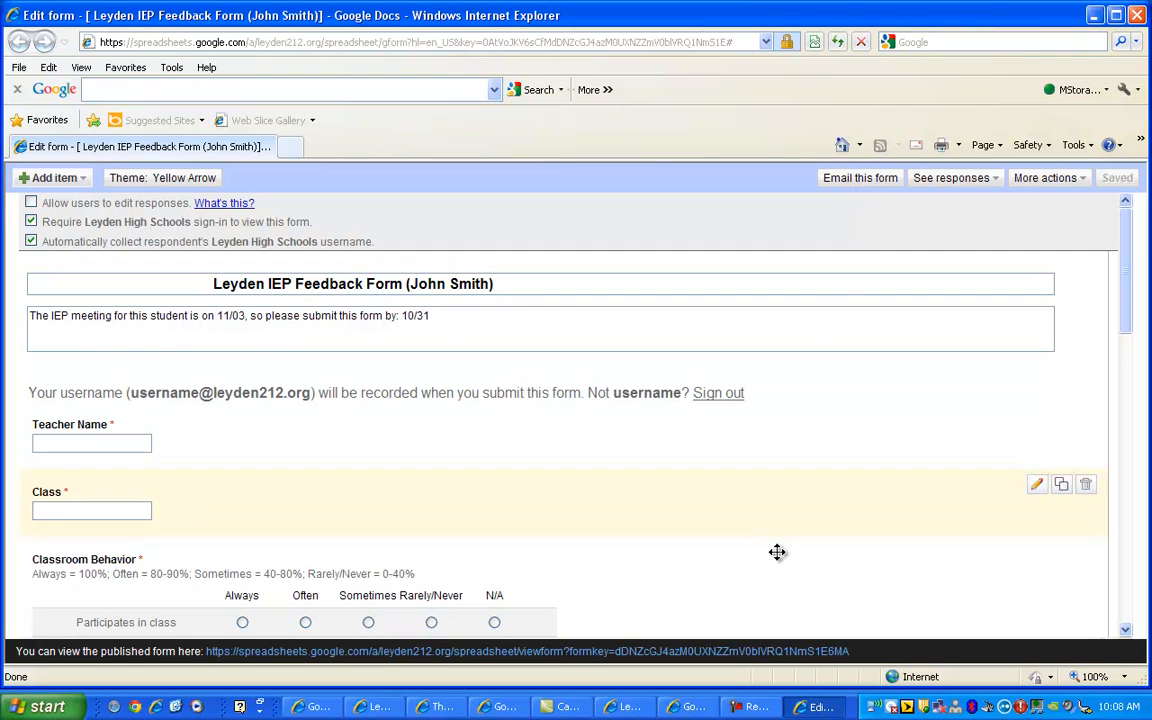
{"action": "left_click", "coordinate": [792, 651]}
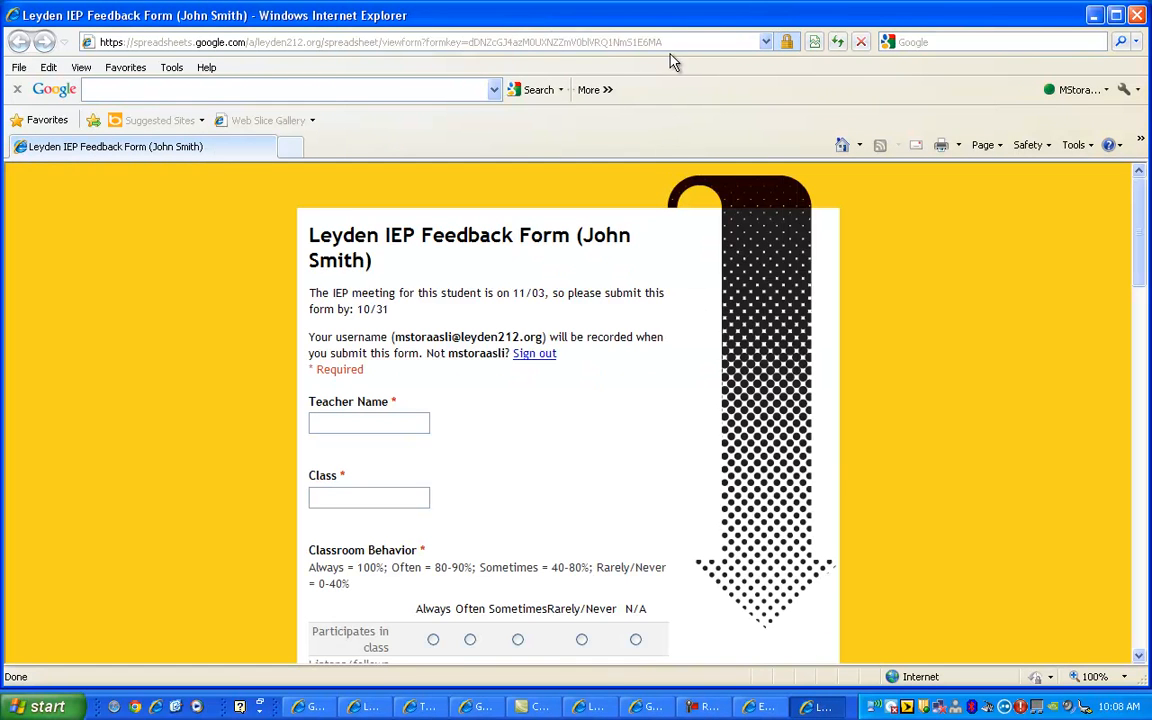
{"action": "left_click", "coordinate": [603, 43]}
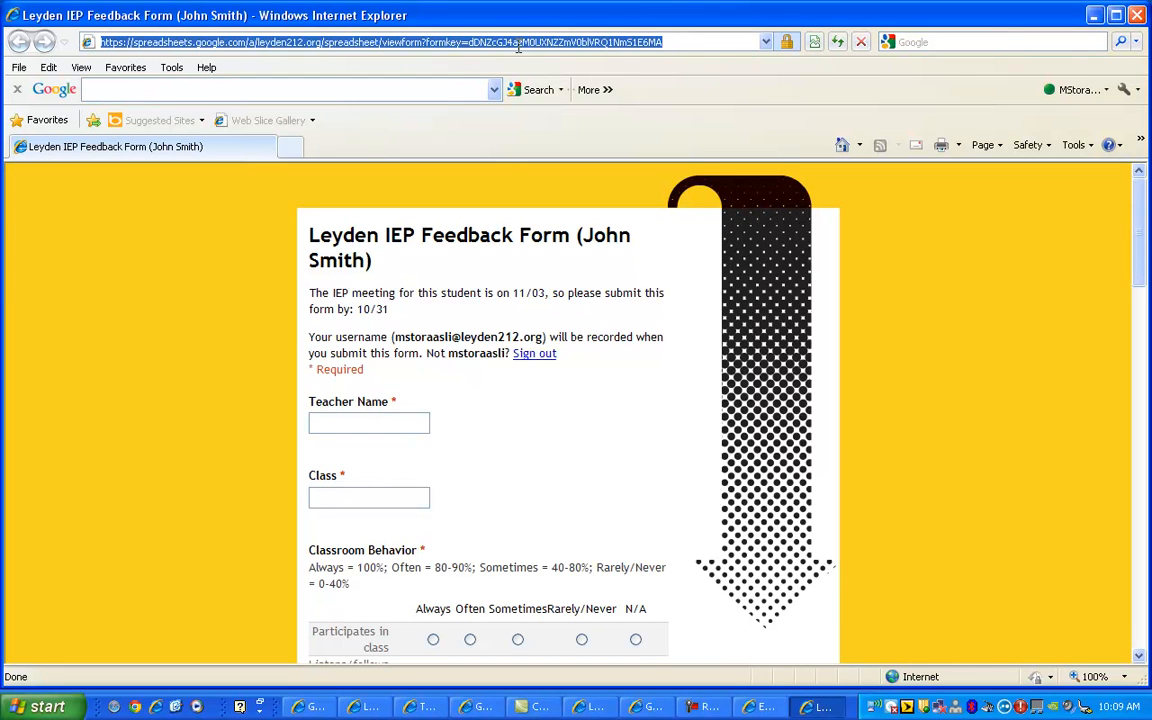
{"action": "left_click", "coordinate": [1137, 15]}
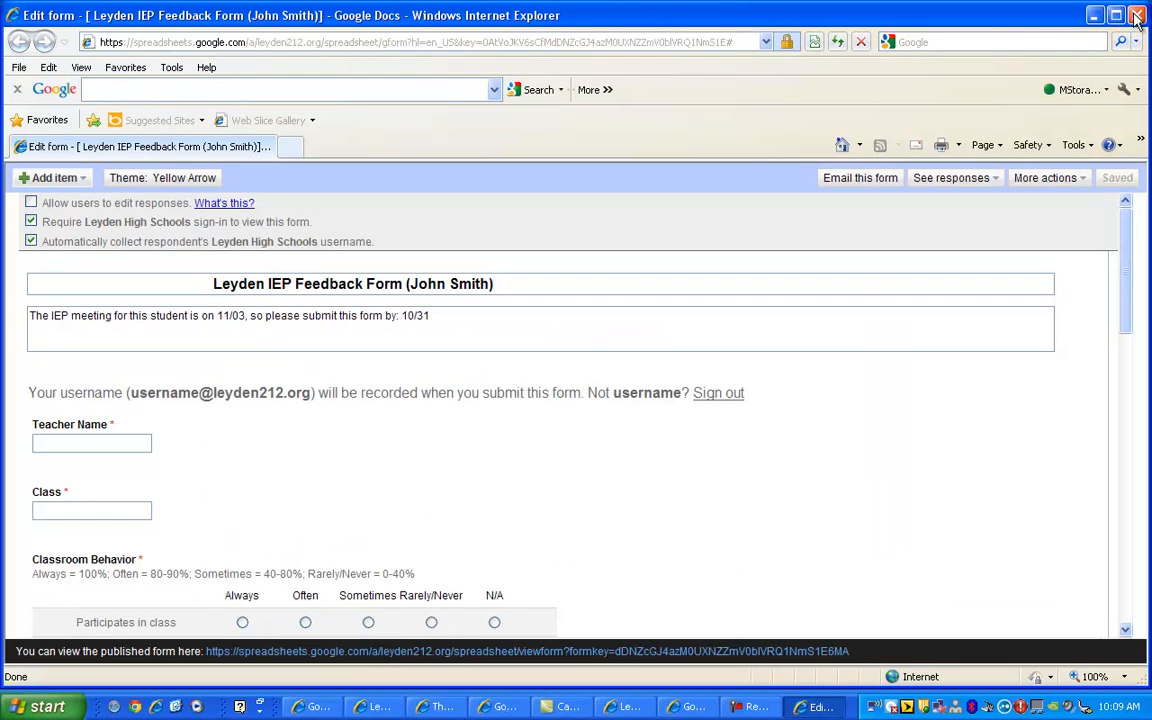
Step: Email the form to the chosen school contact, then close the form editor
{"action": "left_click", "coordinate": [830, 183]}
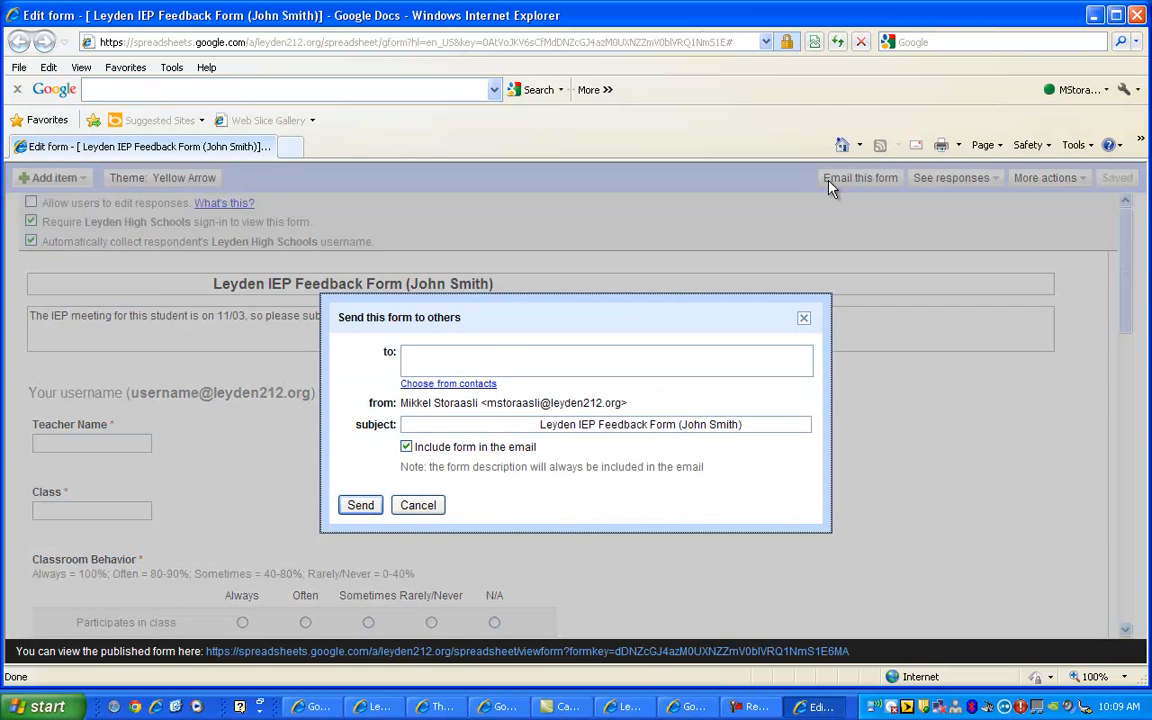
{"action": "left_click", "coordinate": [467, 358]}
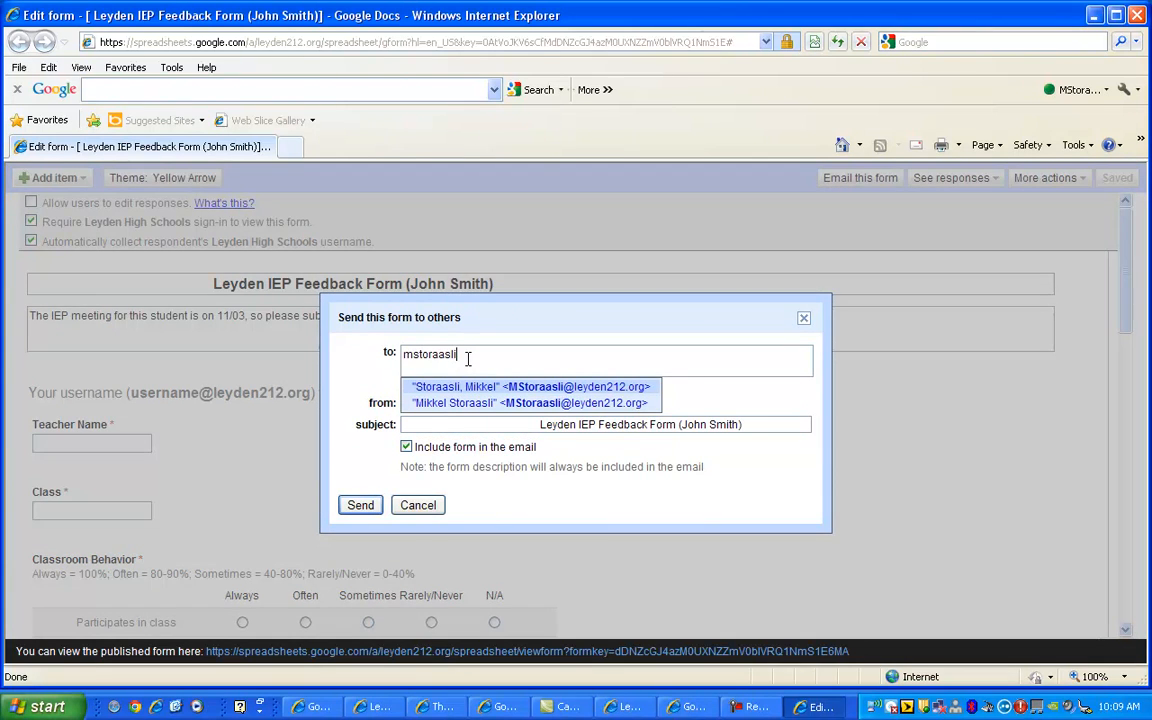
{"action": "left_click", "coordinate": [461, 403]}
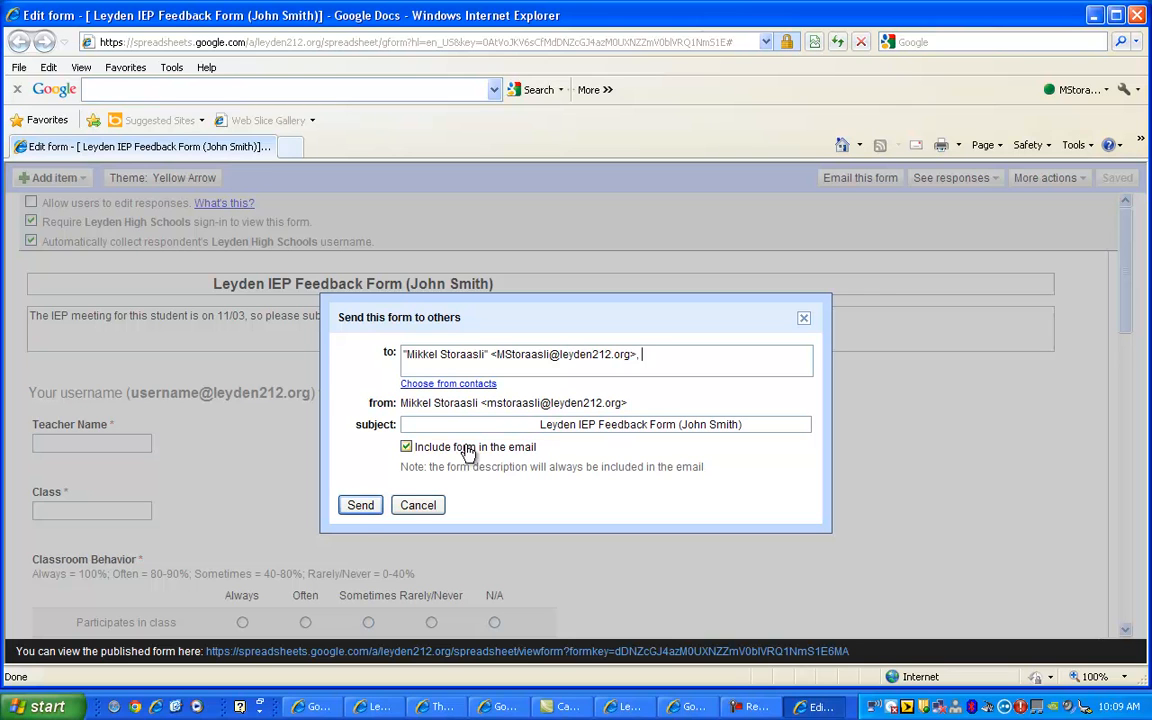
{"action": "left_click", "coordinate": [360, 507]}
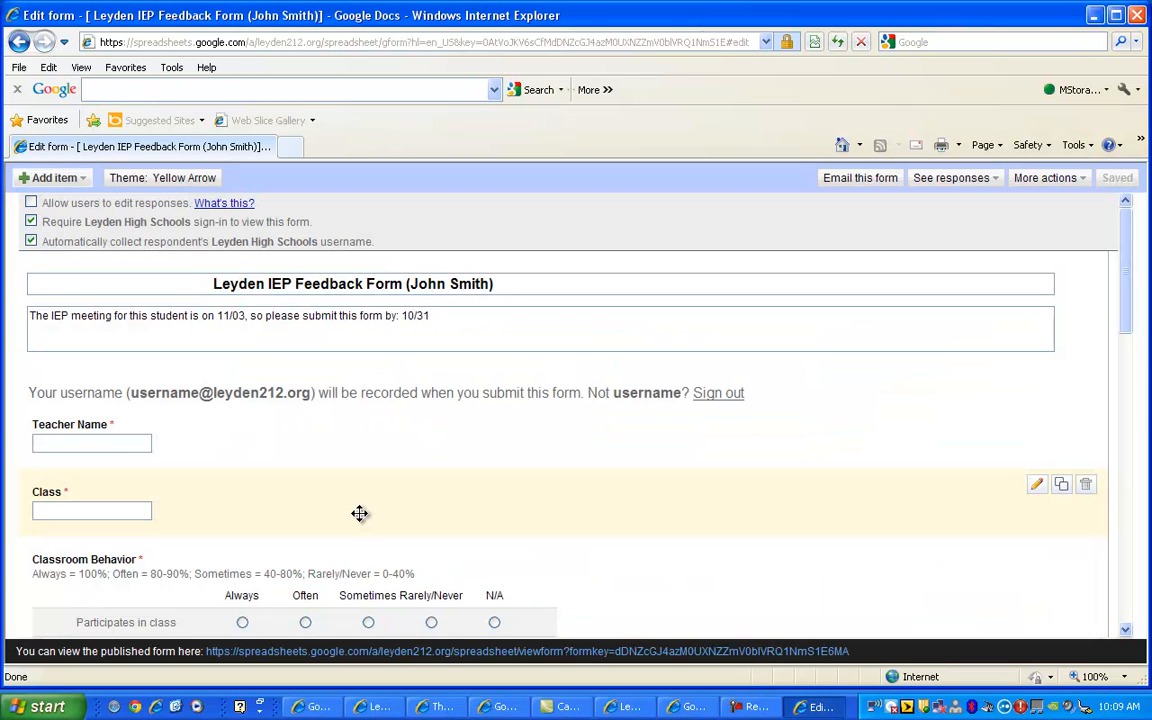
{"action": "left_click", "coordinate": [1137, 17]}
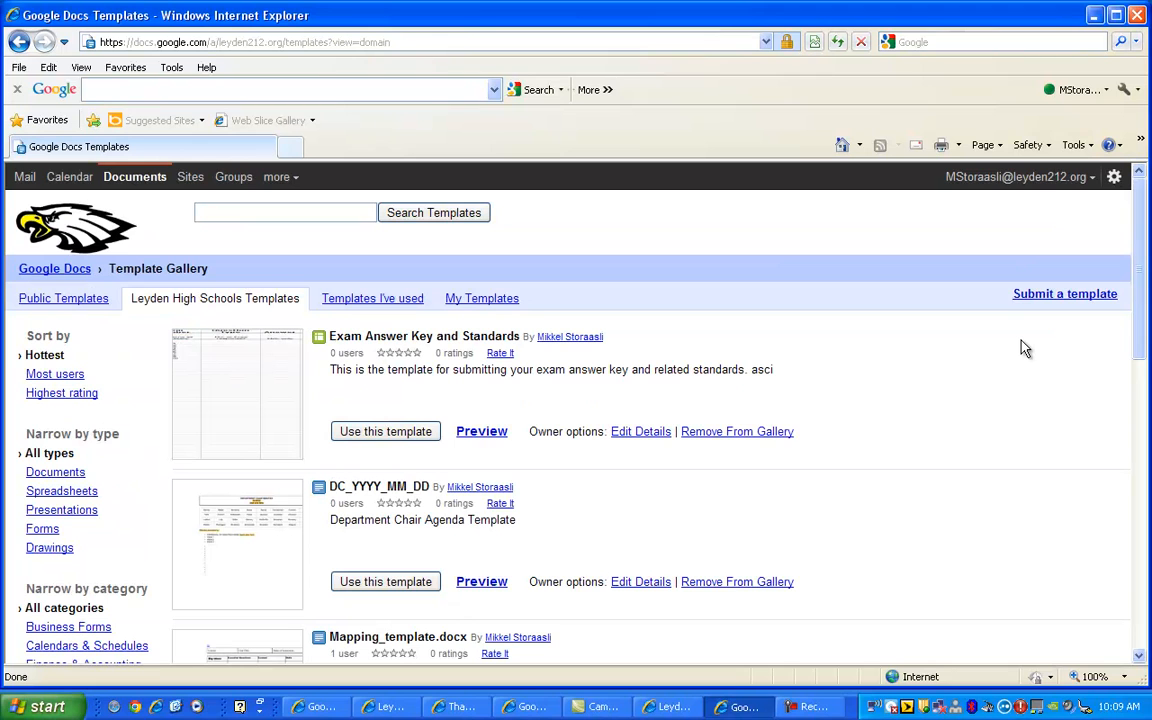